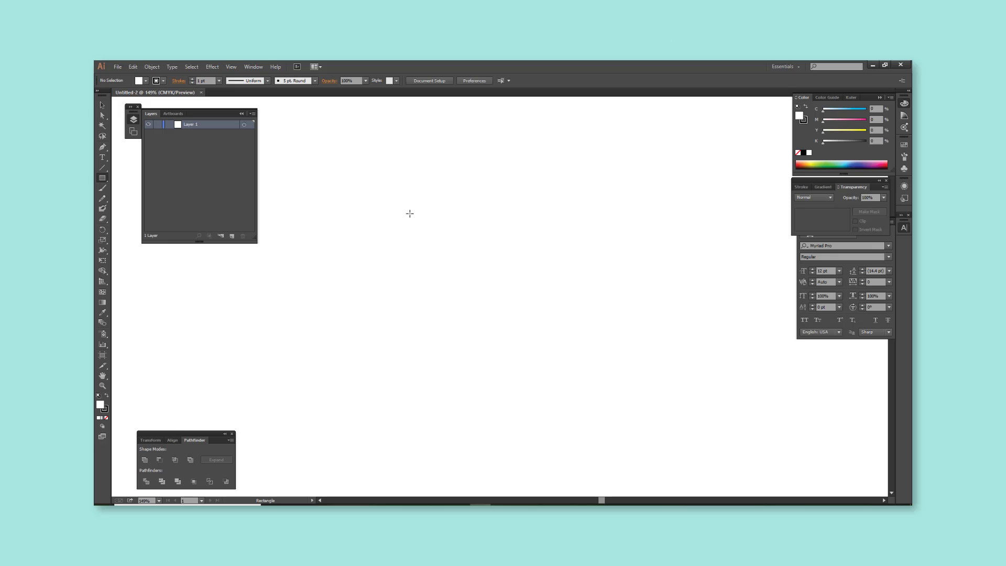
Draw a rectangle and size it to W 1.5 in by H 3 in.
mouse_move(409, 208)
mouse_down()
mouse_move(521, 285)
mouse_move(444, 326)
mouse_move(478, 387)
mouse_up()
key(v)
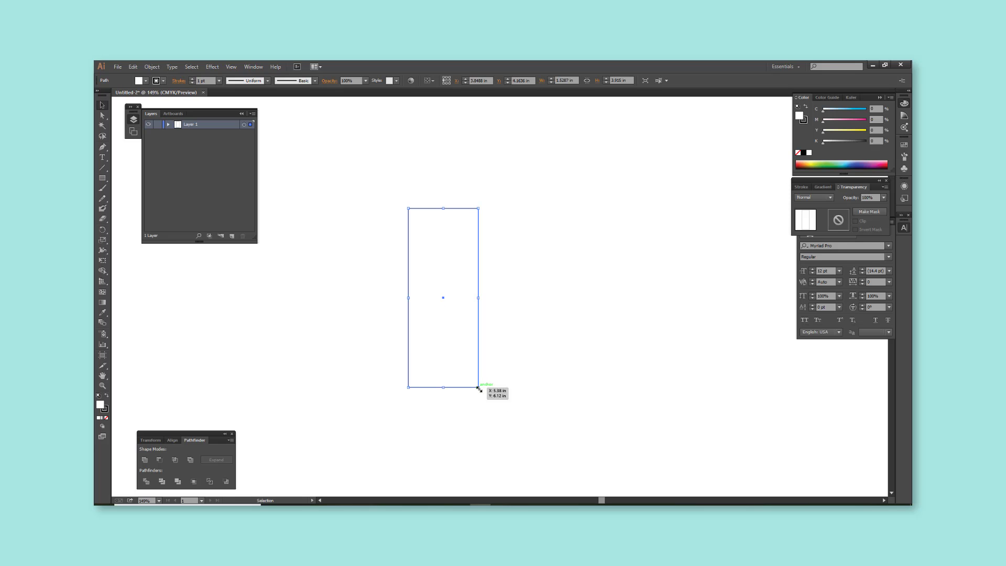
click(169, 124)
click(621, 240)
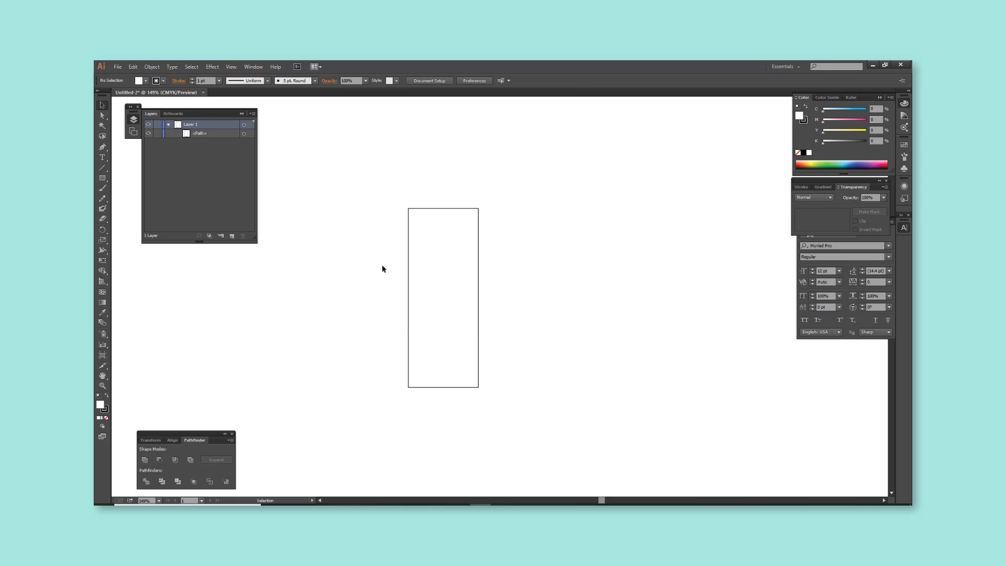
drag(370, 246, 477, 294)
click(151, 440)
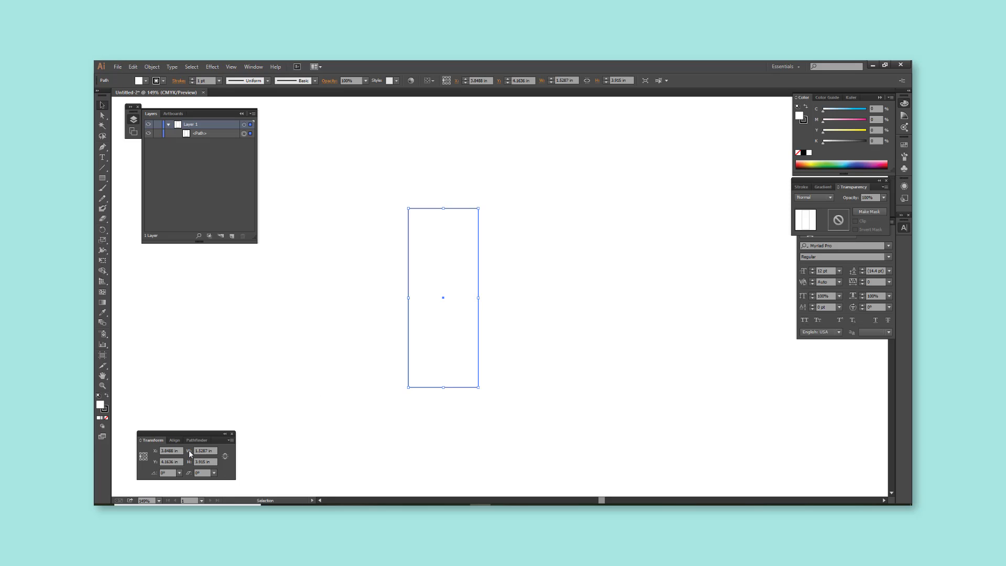
text(1.5)
key(Tab)
text(3)
key(Return)
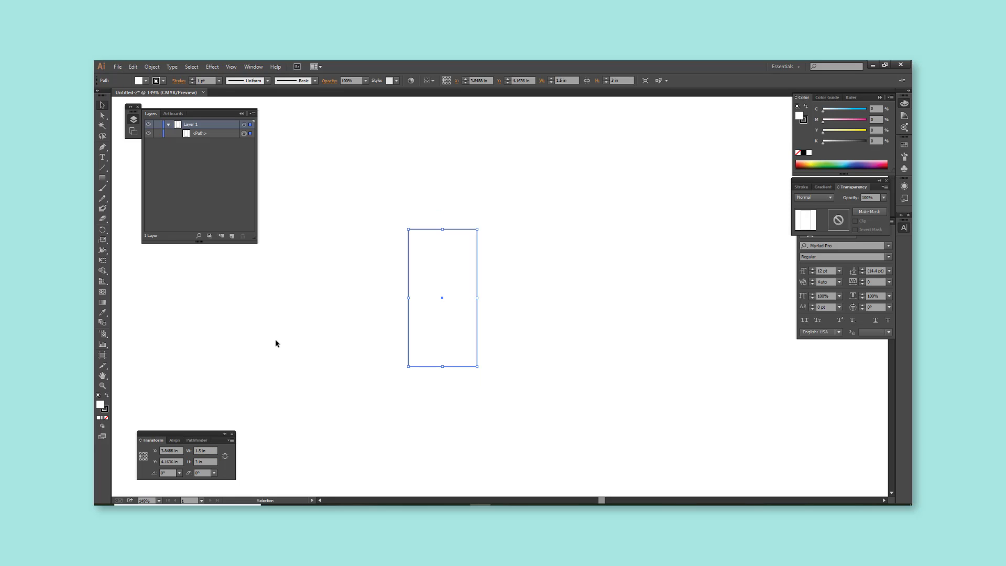
Duplicate the rectangle beside itself on the right and select both.
drag(439, 279, 516, 279)
click(512, 190)
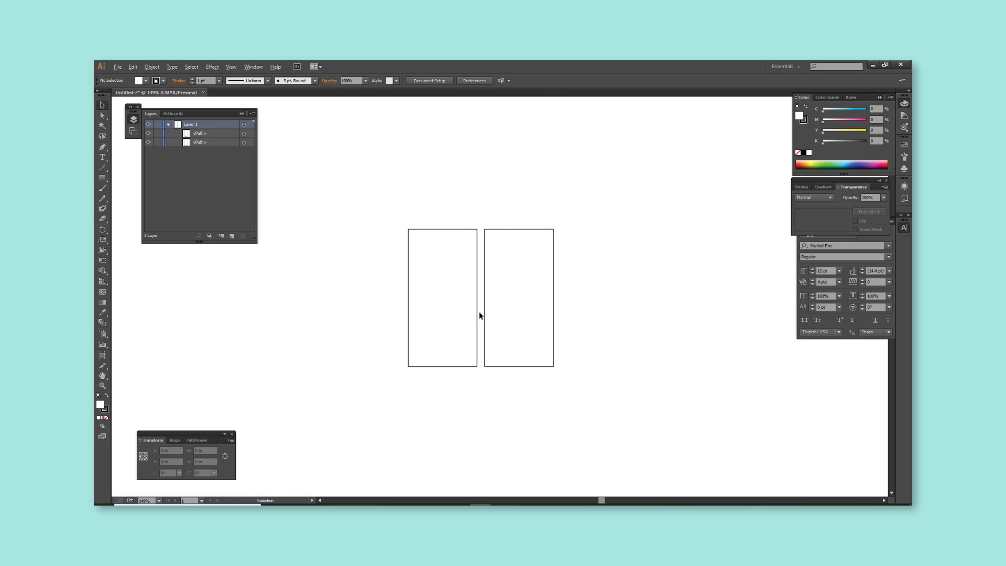
key(ctrl+plus)
key(ctrl+a)
Fill both rectangles teal (cyan 100, magenta 56) with stroke set to None.
click(875, 109)
text(100)
key(Tab)
text(100)
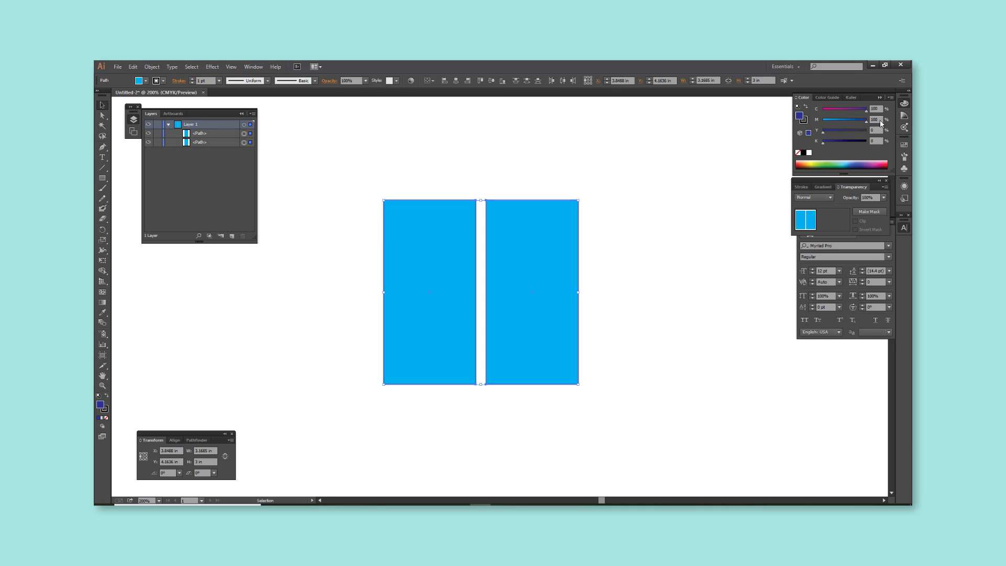
key(Return)
key(x)
key(slash)
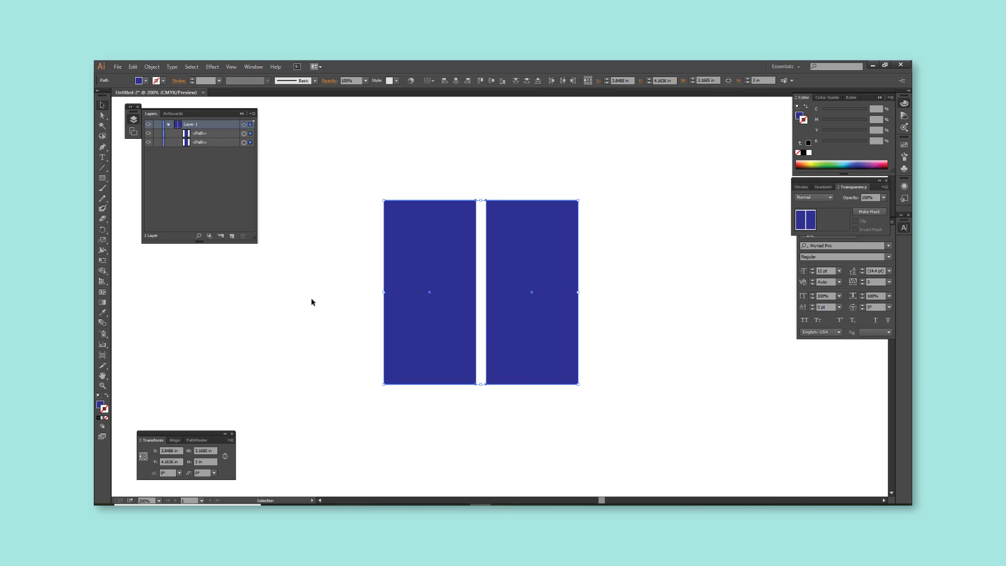
click(799, 115)
mouse_move(866, 121)
mouse_down()
mouse_move(834, 122)
mouse_move(849, 132)
mouse_move(838, 132)
mouse_up()
Draw a circle with the Ellipse tool on the left rectangle.
click(602, 356)
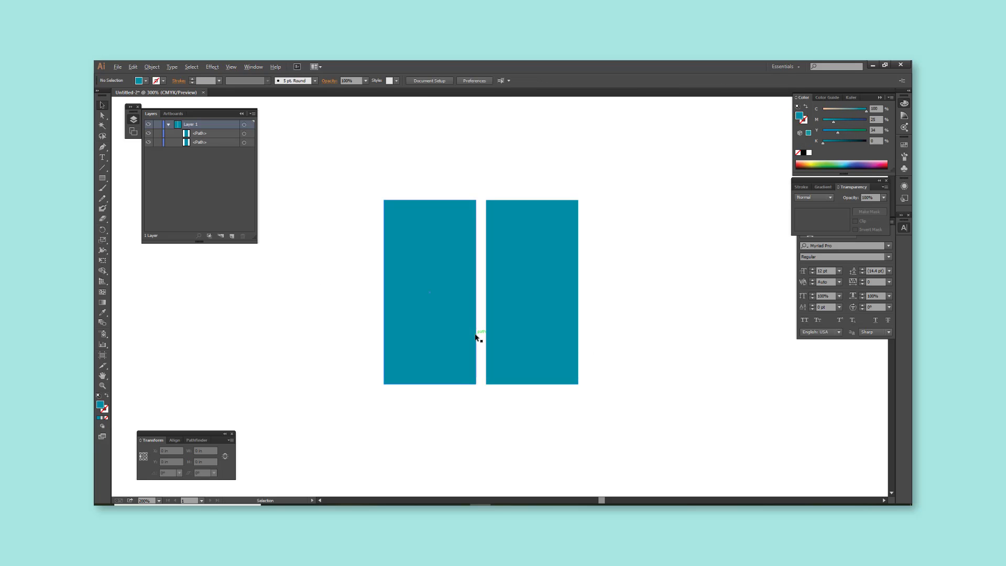
scroll(476, 338, up, 1)
drag(102, 177, 137, 194)
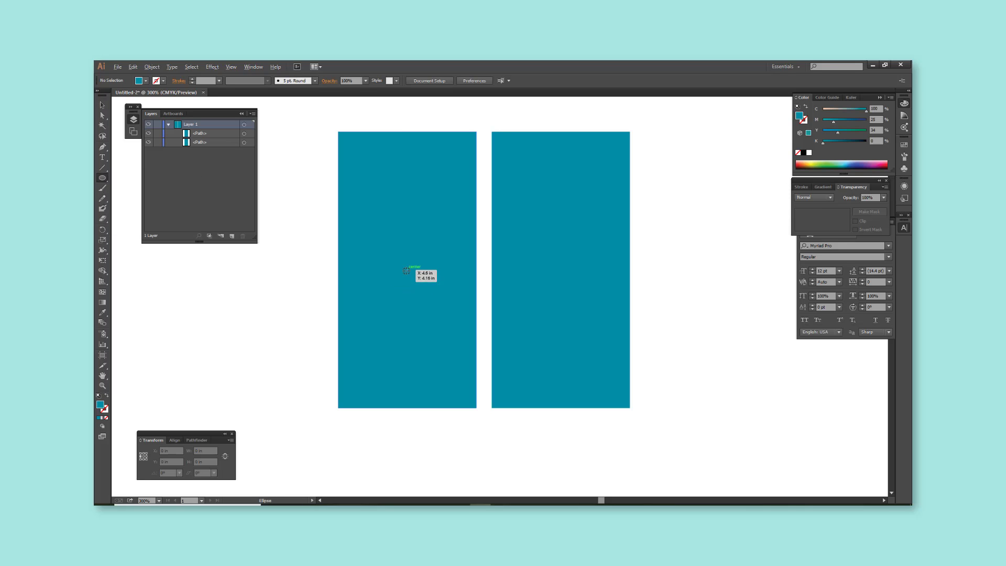
drag(407, 270, 453, 315)
key(v)
Give the circle a white stroke with no fill.
click(805, 121)
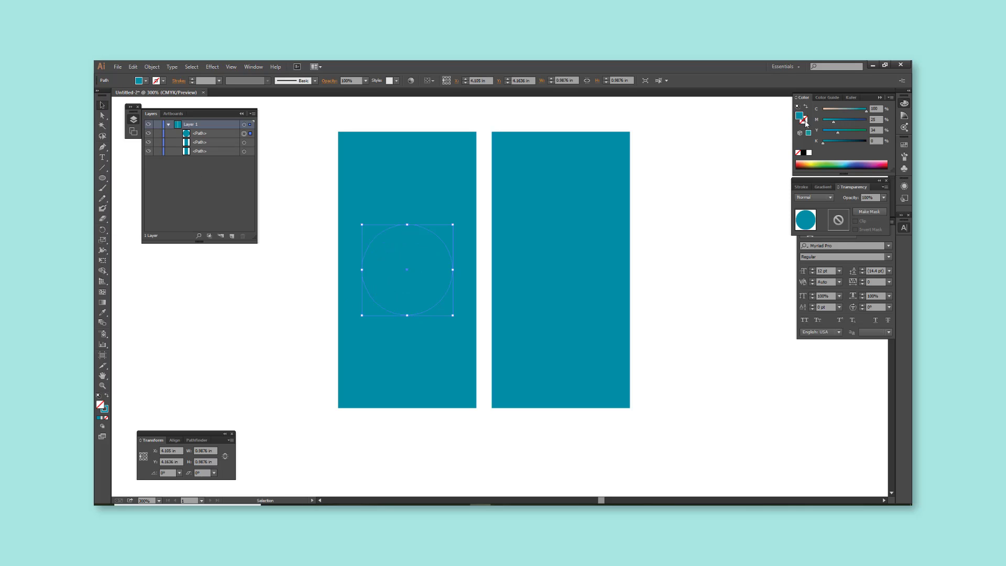
key(shift+x)
mouse_move(866, 111)
mouse_down()
mouse_move(817, 112)
mouse_move(817, 122)
mouse_up()
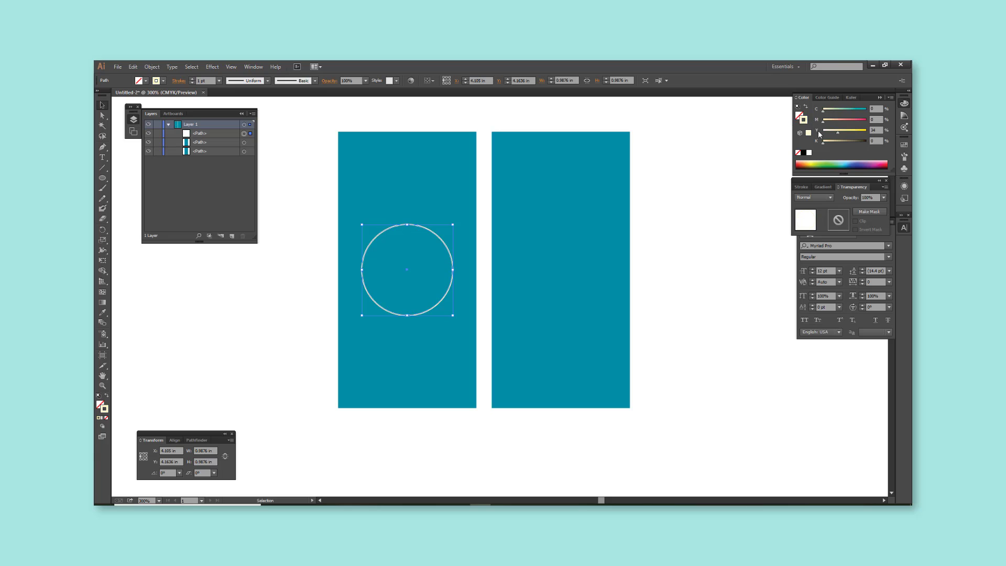
click(749, 235)
scroll(443, 241, up, 1)
click(451, 244)
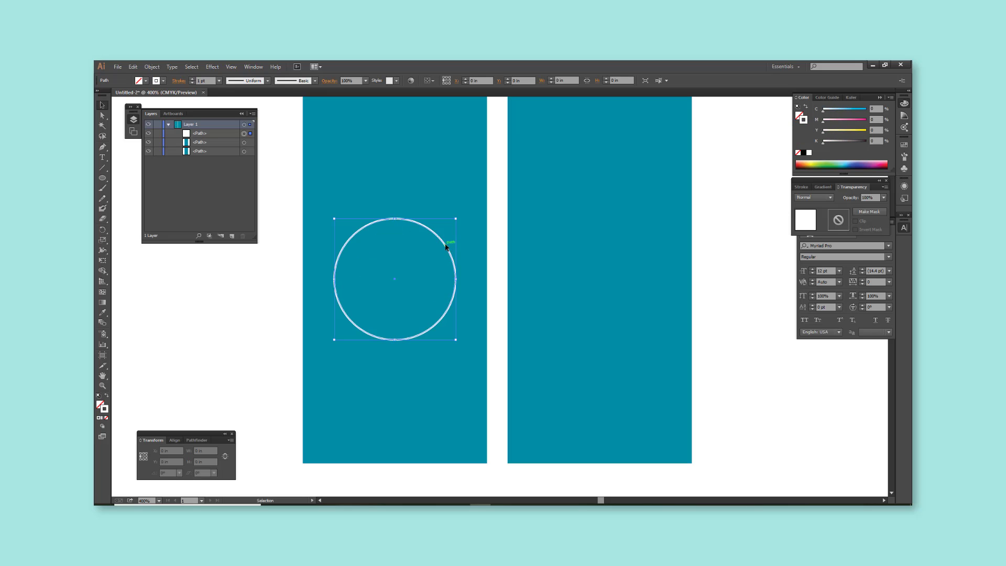
Add two inner concentric circles with Offset Path at 2 mm.
click(133, 67)
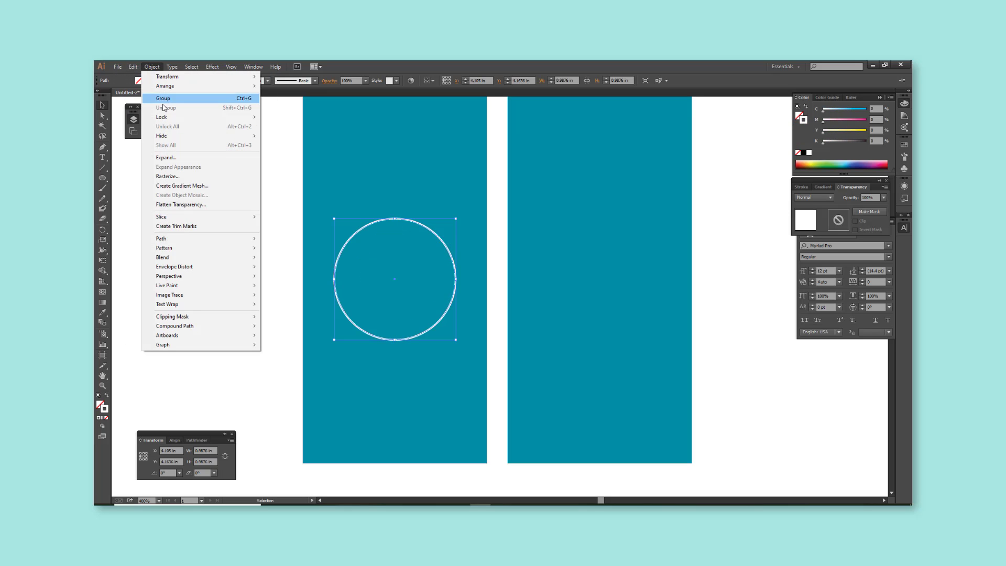
mouse_move(189, 238)
click(286, 268)
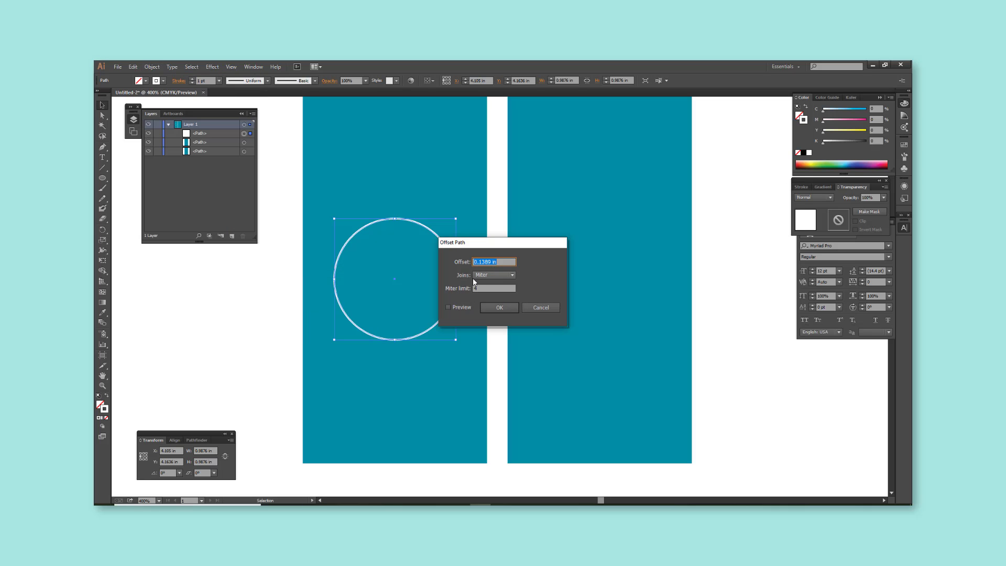
text(2 mm)
key(Return)
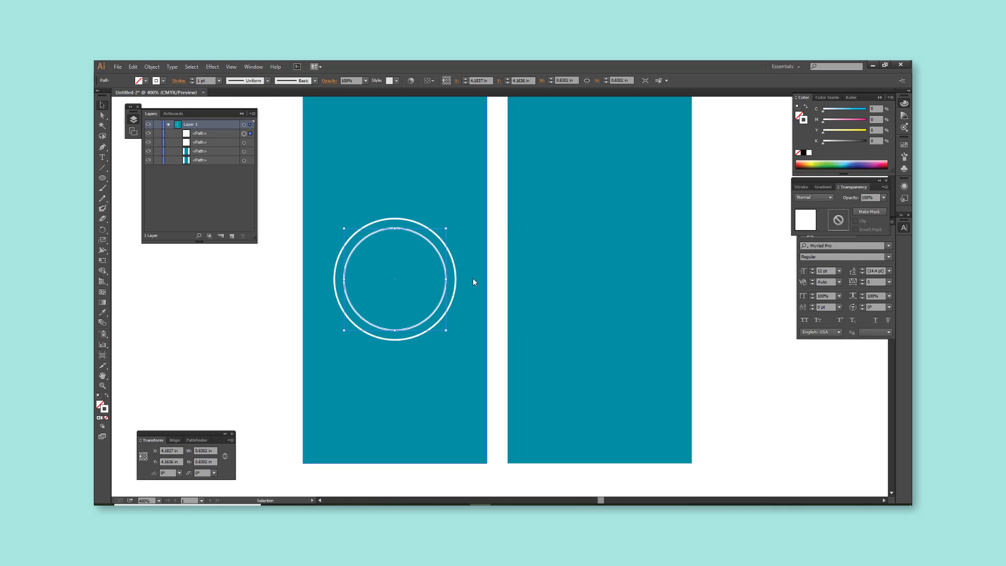
key(alt+o)
key(p)
key(o)
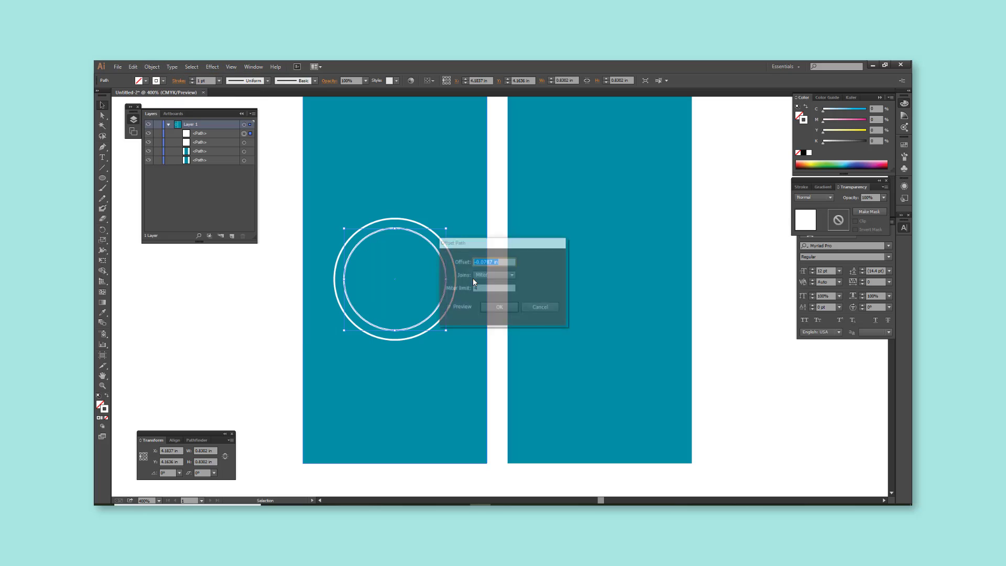
key(Return)
click(404, 230)
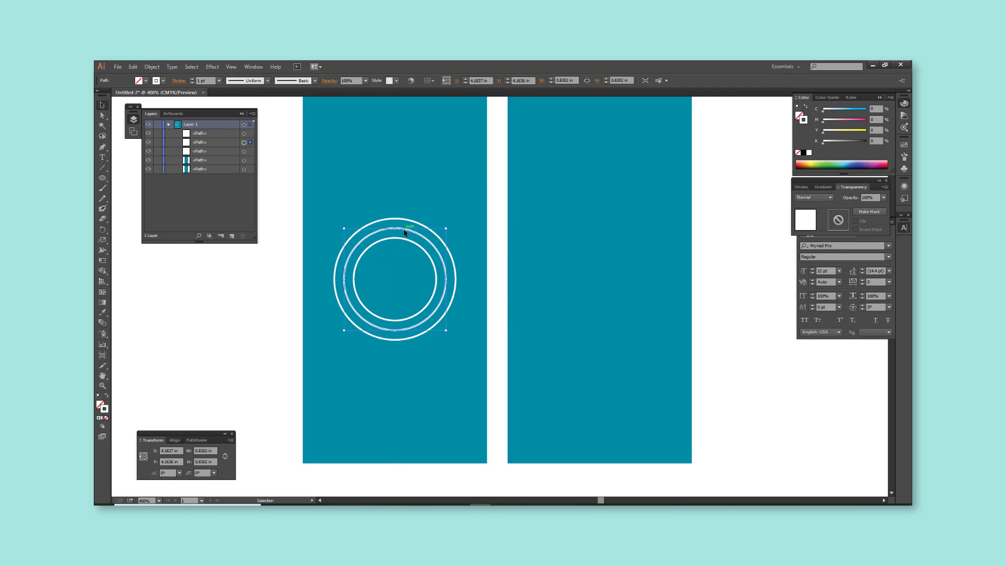
click(212, 67)
mouse_move(237, 136)
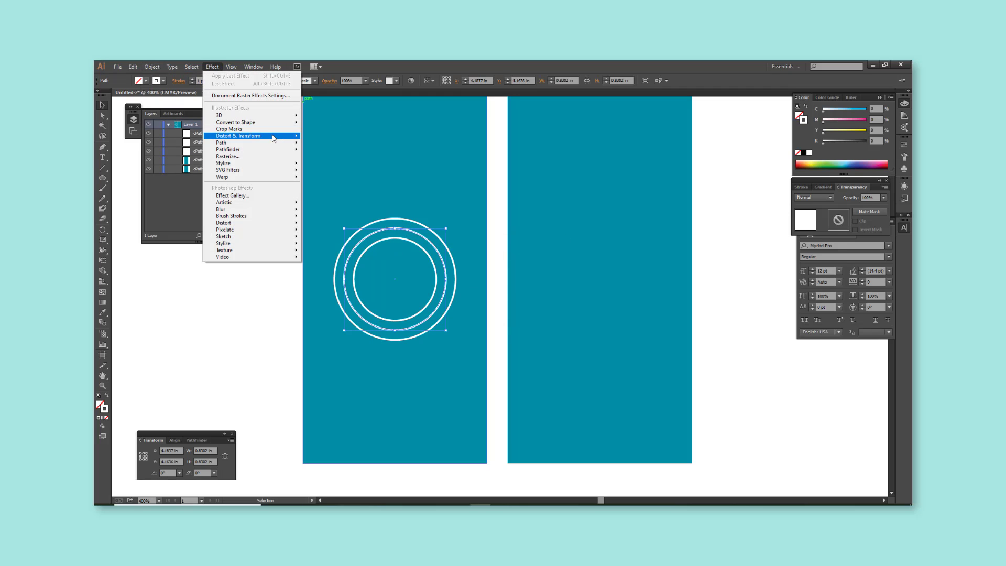
Apply a Zig Zag effect of size 0.06 in with Smooth points to the middle circle.
click(330, 193)
click(608, 316)
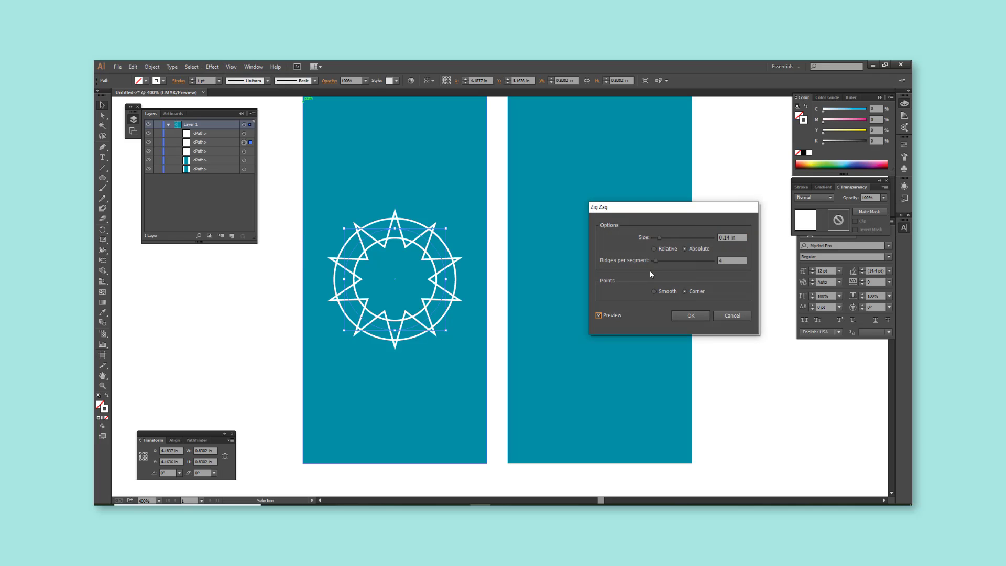
drag(653, 241, 656, 241)
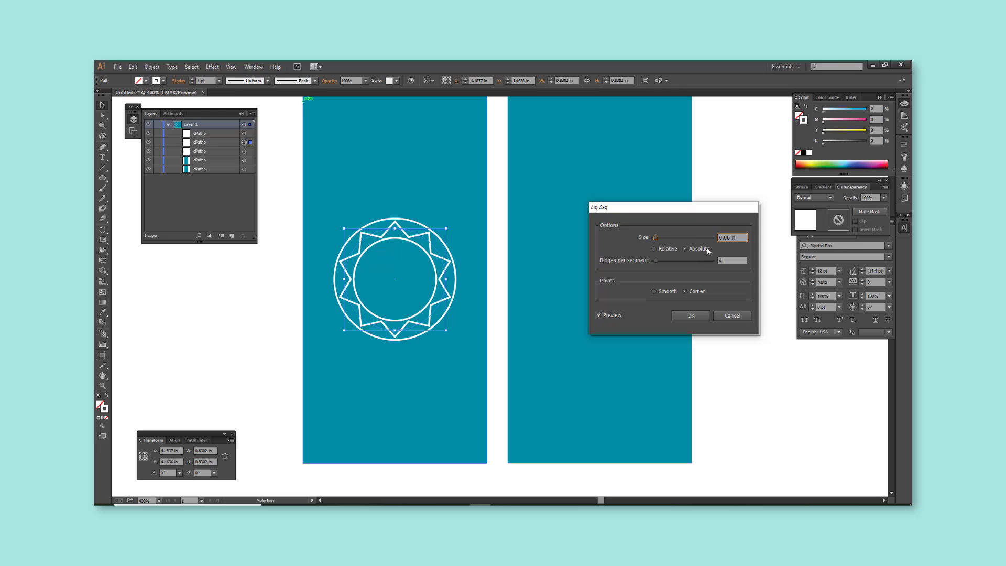
double_click(728, 238)
key(Escape)
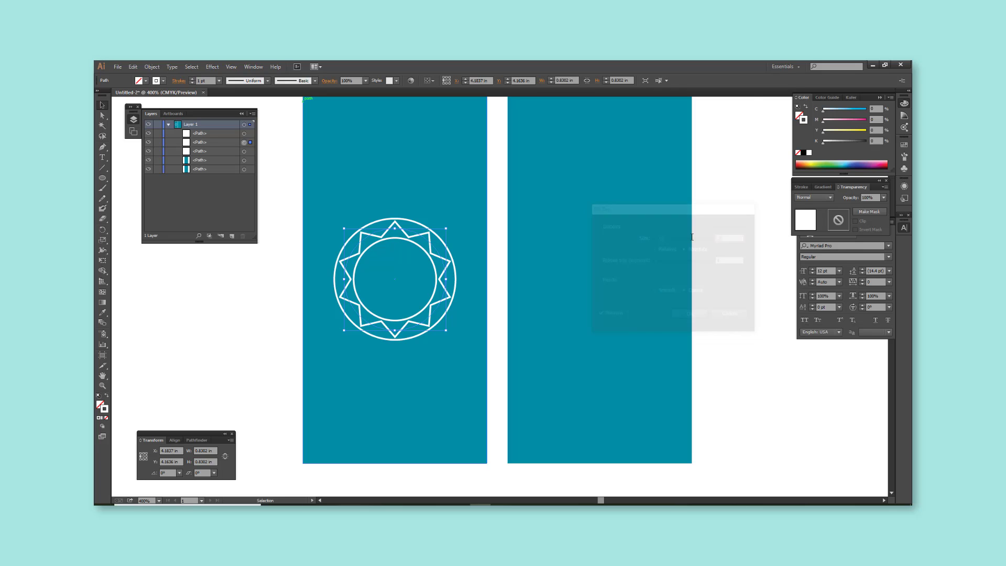
click(212, 66)
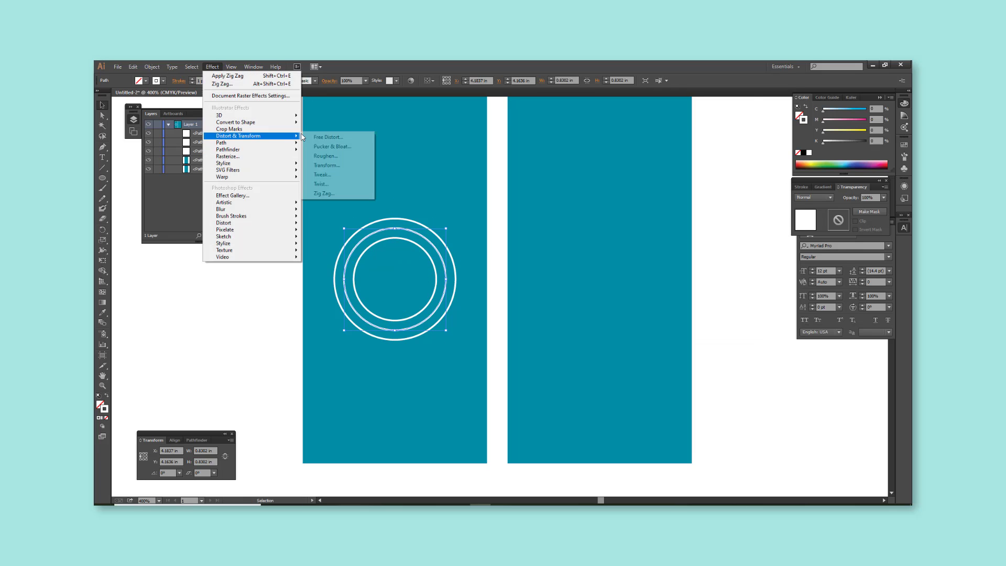
click(335, 195)
drag(659, 238, 657, 238)
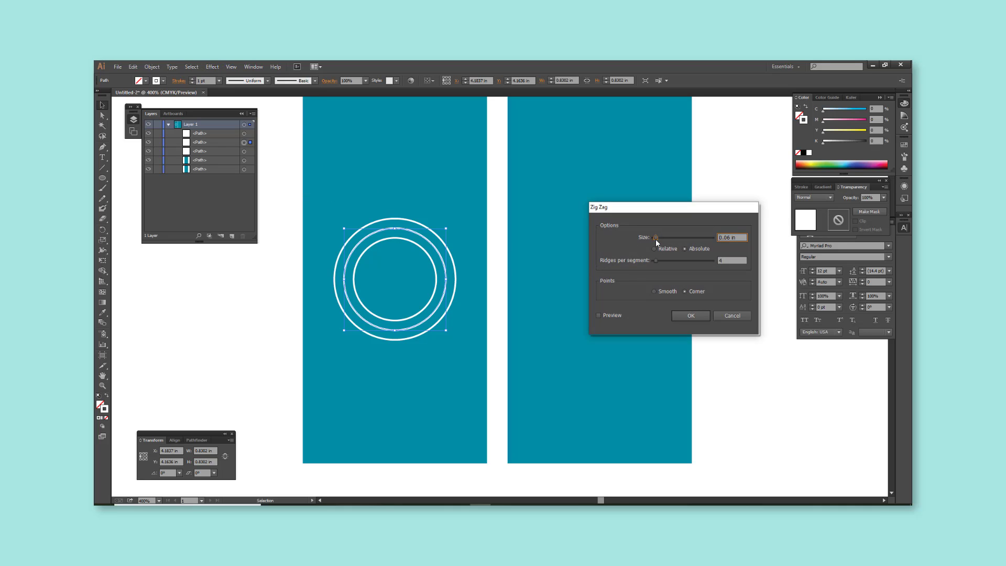
click(600, 316)
click(662, 292)
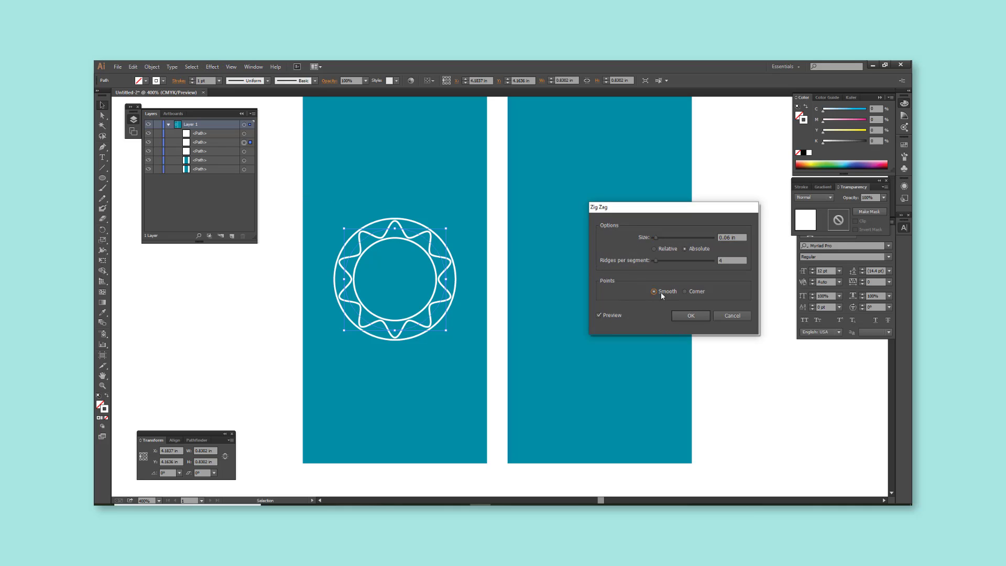
click(691, 316)
Draw a tiny circle in the mandala's outer band.
click(433, 269)
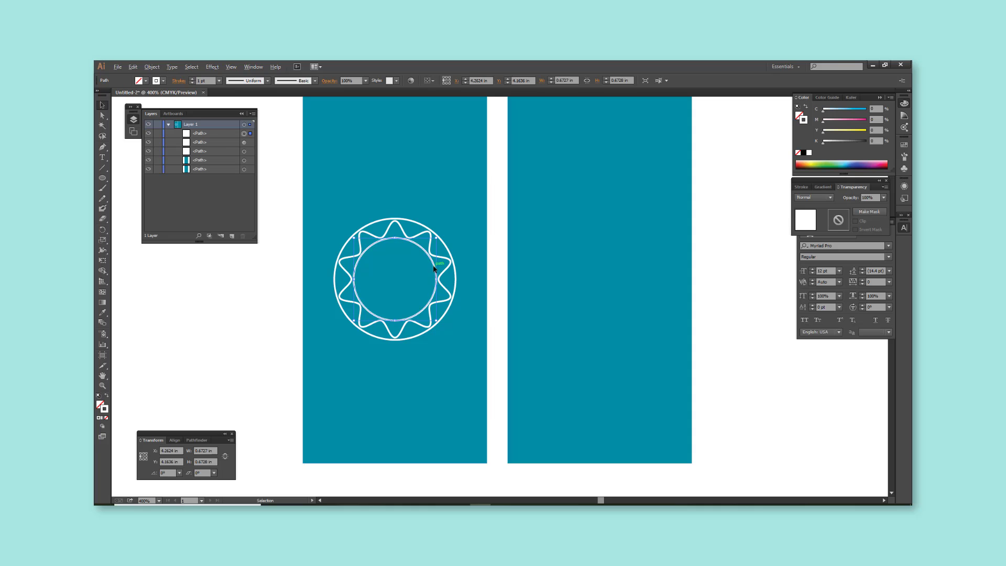
click(247, 304)
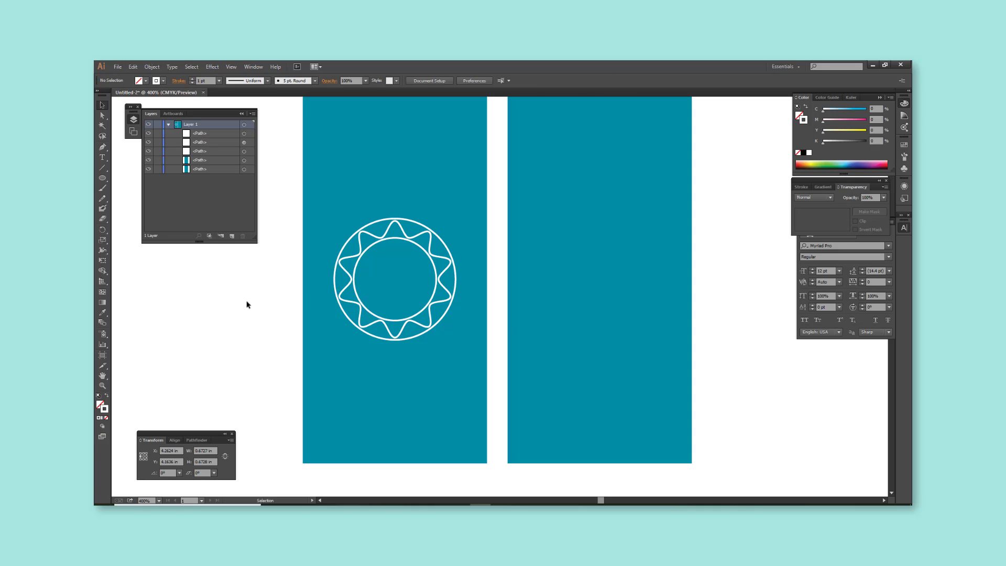
scroll(473, 282, down, 1)
scroll(478, 279, up, 1)
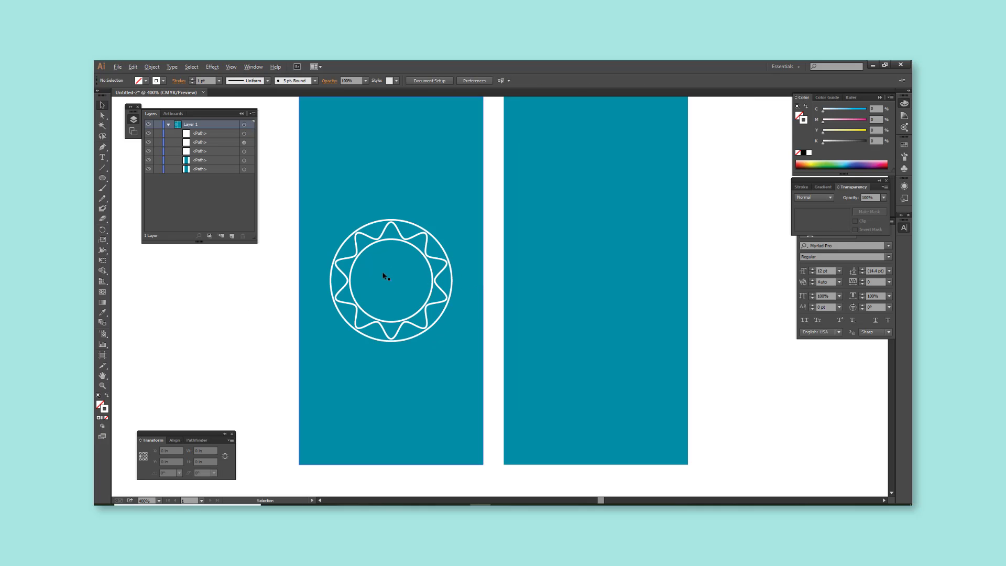
click(398, 245)
click(194, 265)
key(l)
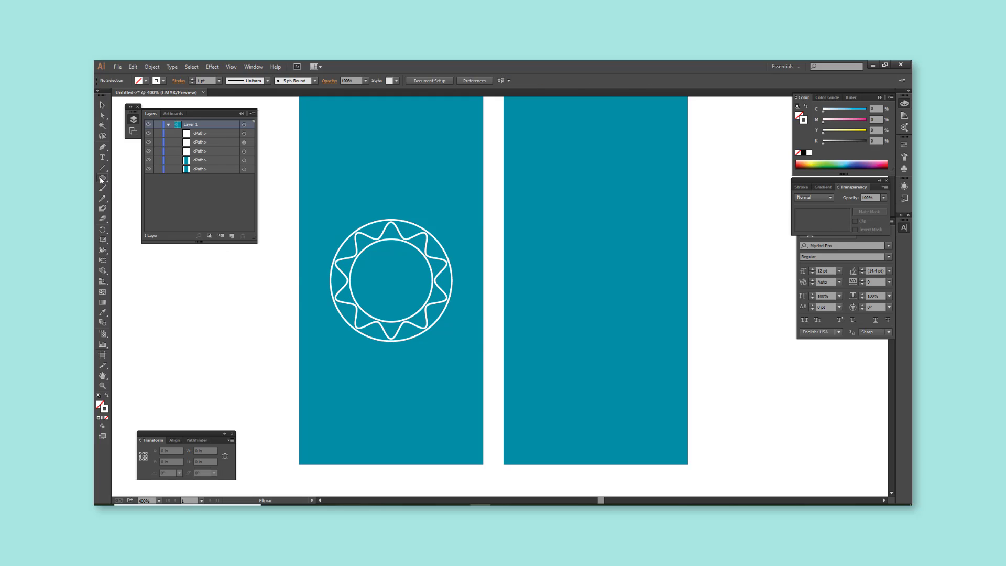
scroll(304, 291, up, 1)
drag(357, 270, 368, 280)
Make the tiny circle white and rotate-copy it around the mandala centre, repeating with Ctrl+D.
key(shift+x)
key(v)
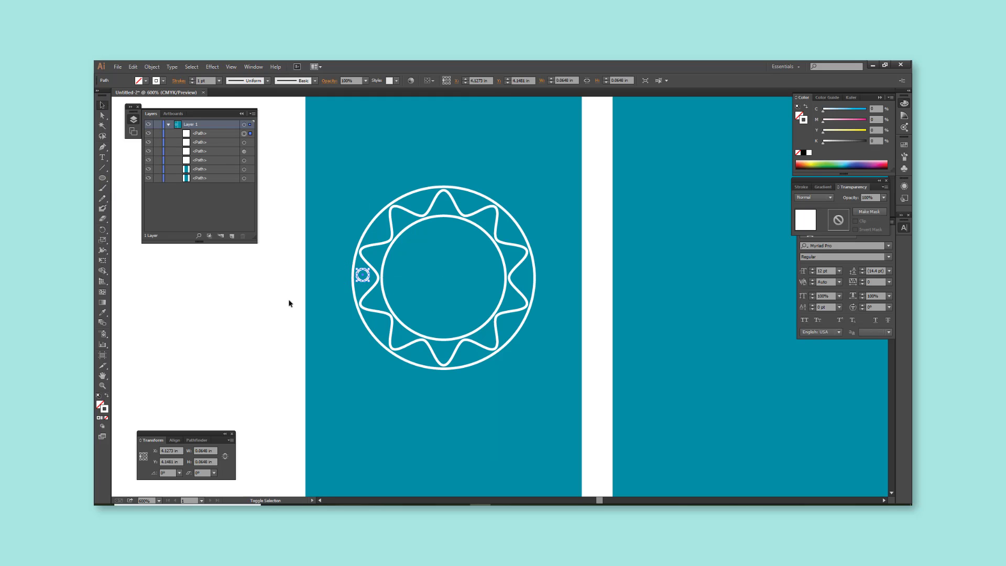
scroll(341, 287, up, 2)
click(377, 276)
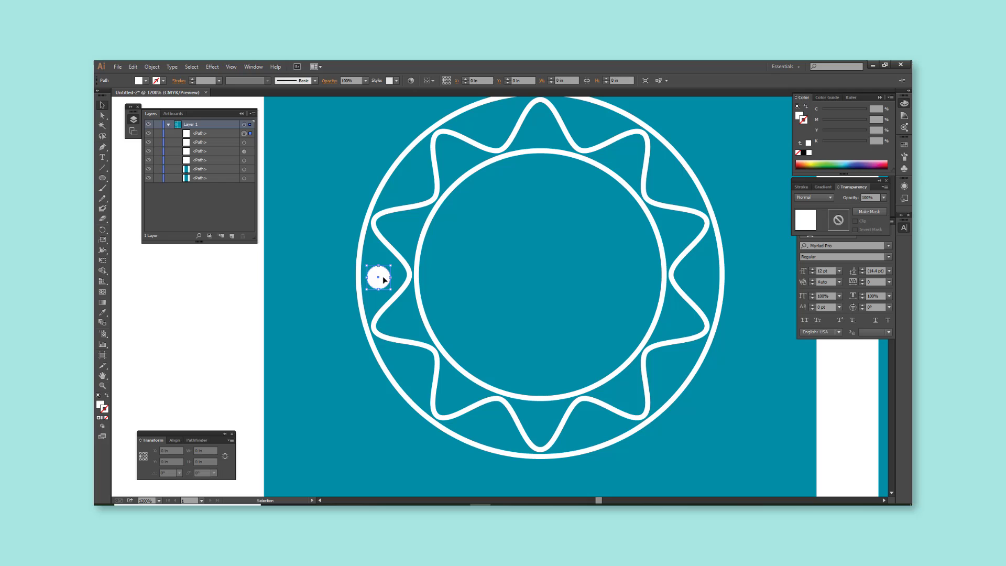
click(102, 230)
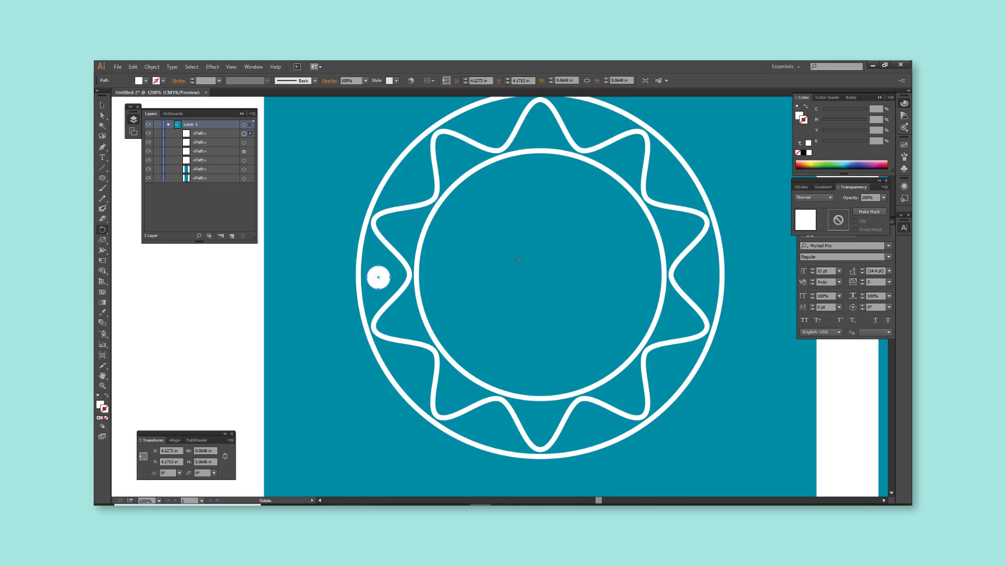
click(540, 274)
drag(378, 277, 409, 183)
key(ctrl+d)
key(ctrl+d)
key(ctrl+d)
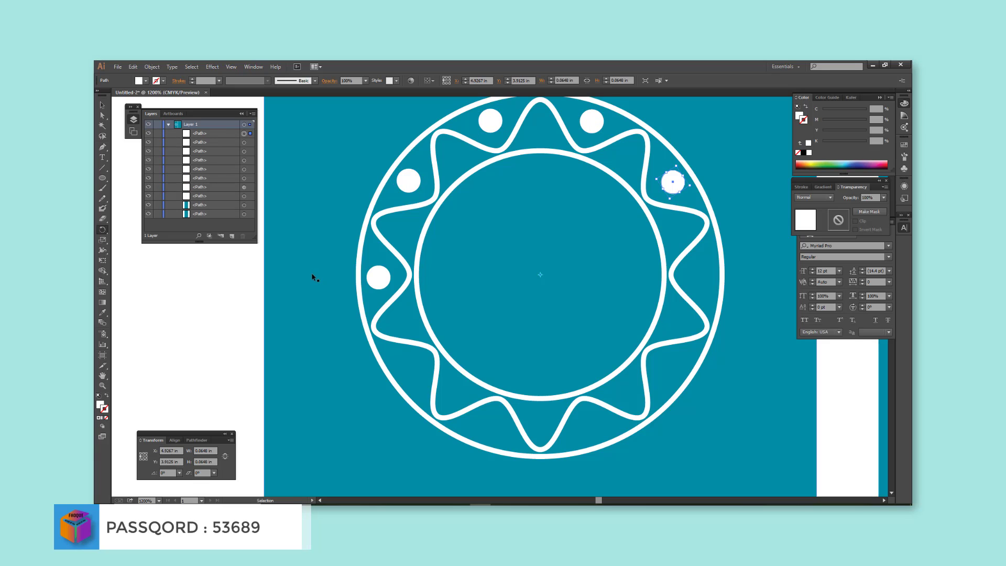
key(ctrl+d)
key(ctrl+d)
key(ctrl+d)
key(ctrl+d)
key(ctrl+d)
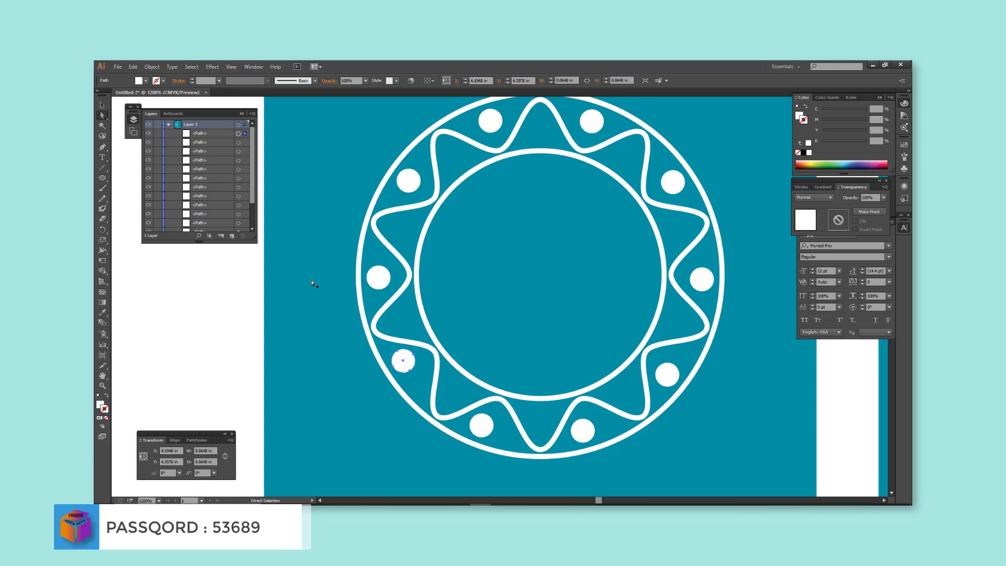
Nudge the bottom-left, bottom-right and right-side dots into their gaps.
key(v)
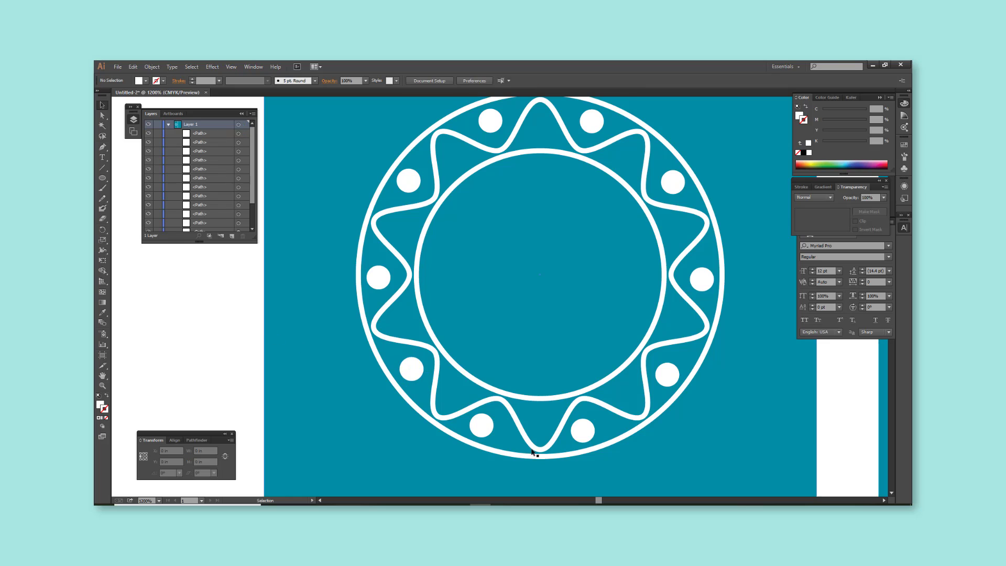
drag(481, 429, 486, 430)
drag(586, 436, 600, 436)
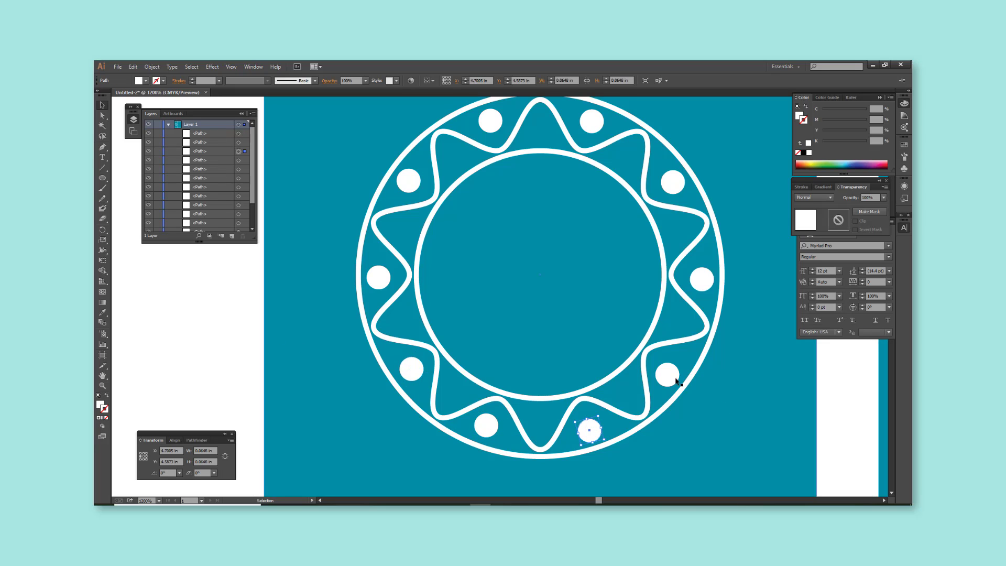
drag(668, 377, 669, 371)
click(724, 397)
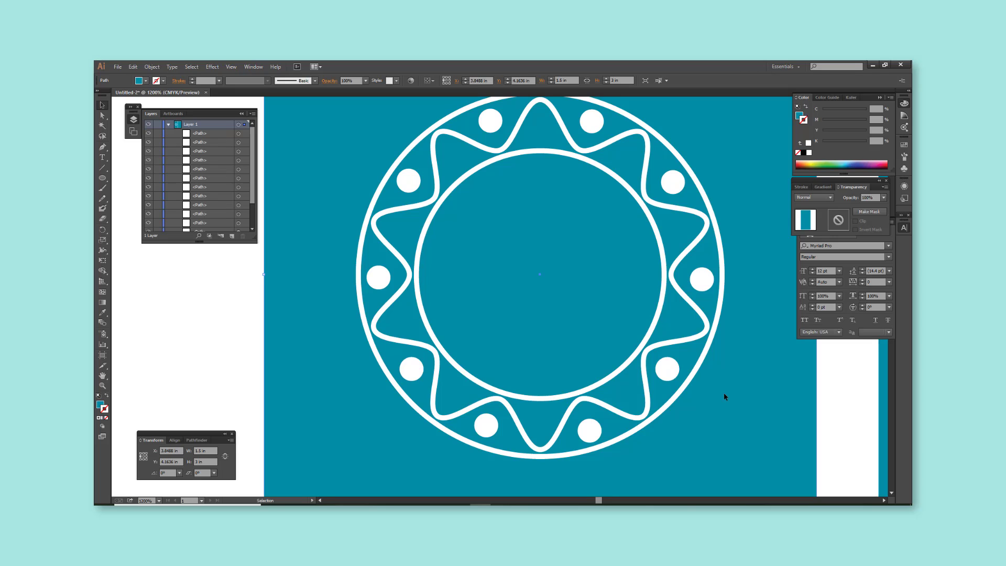
Select the mandala's inner circle and bring up its Offset Path settings with a Miter join.
scroll(655, 370, down, 2)
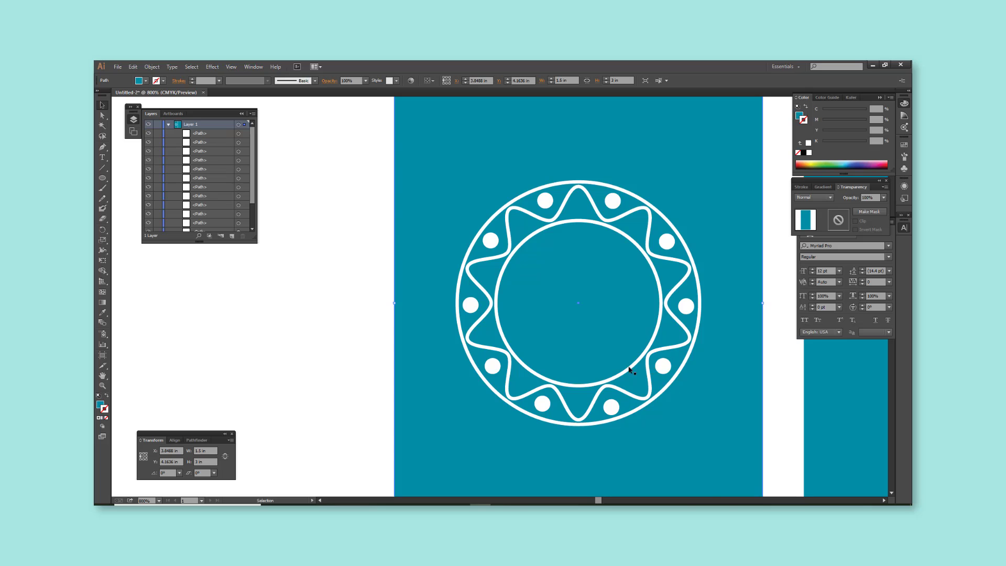
scroll(629, 370, down, 2)
scroll(626, 369, down, 1)
scroll(664, 378, down, 1)
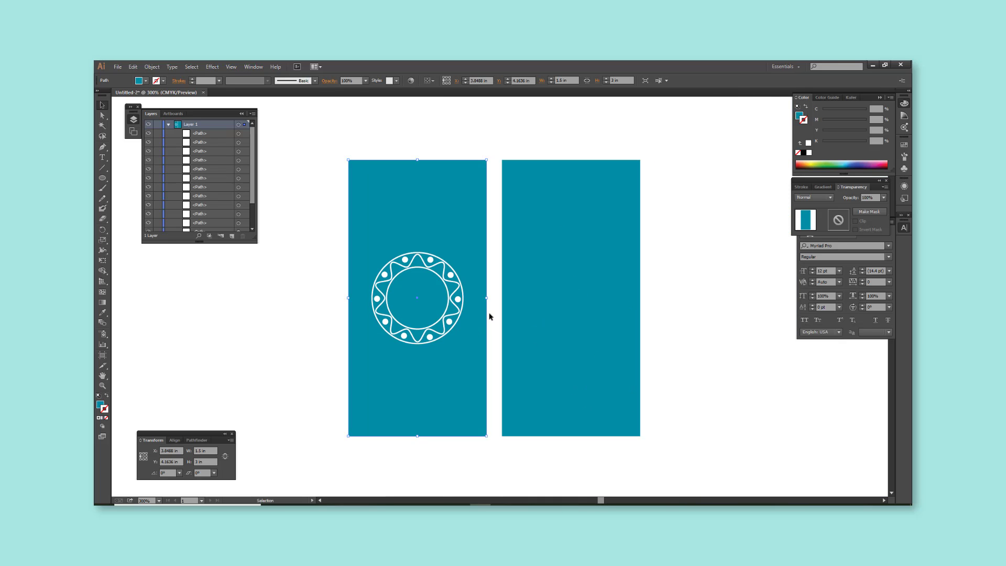
click(490, 317)
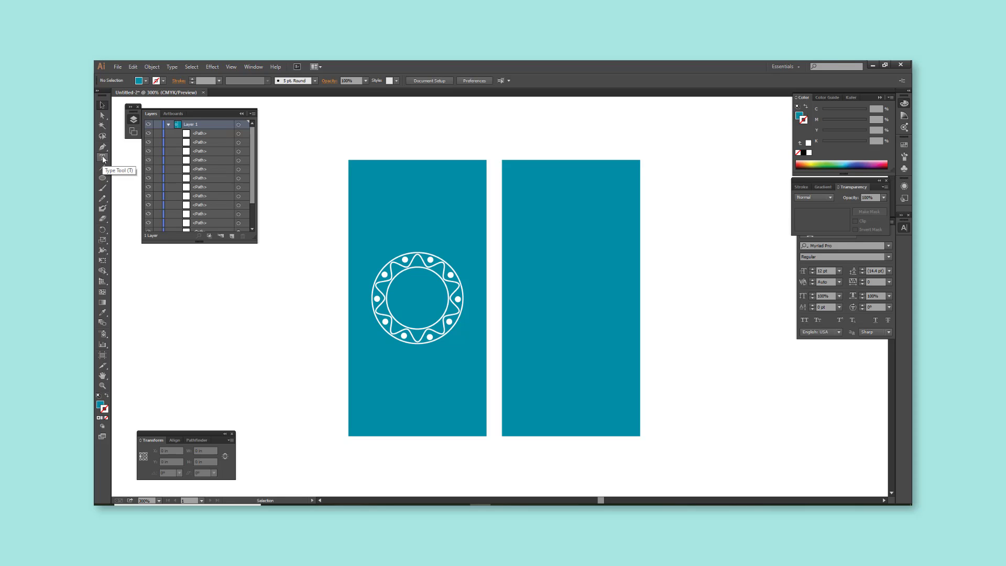
click(388, 241)
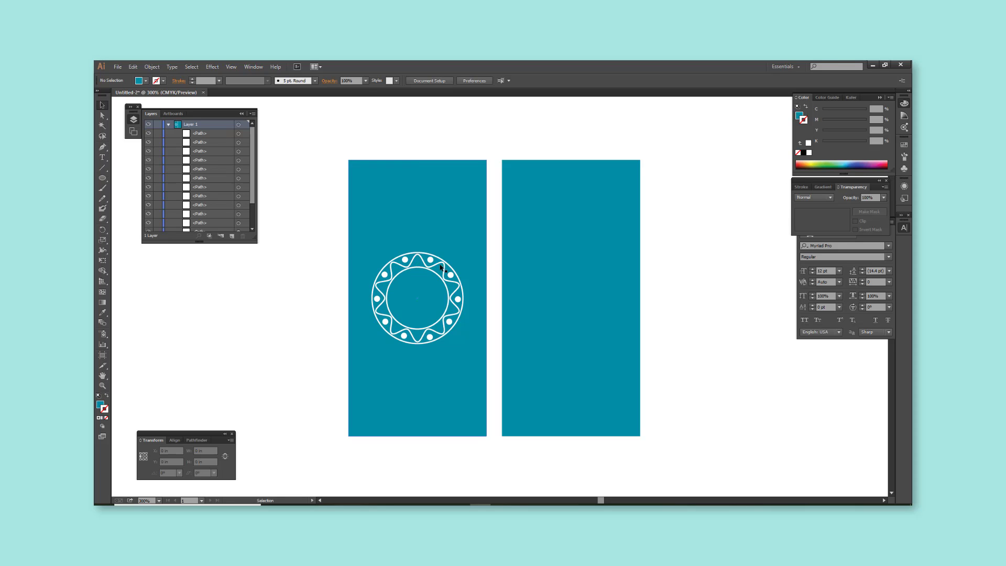
click(426, 270)
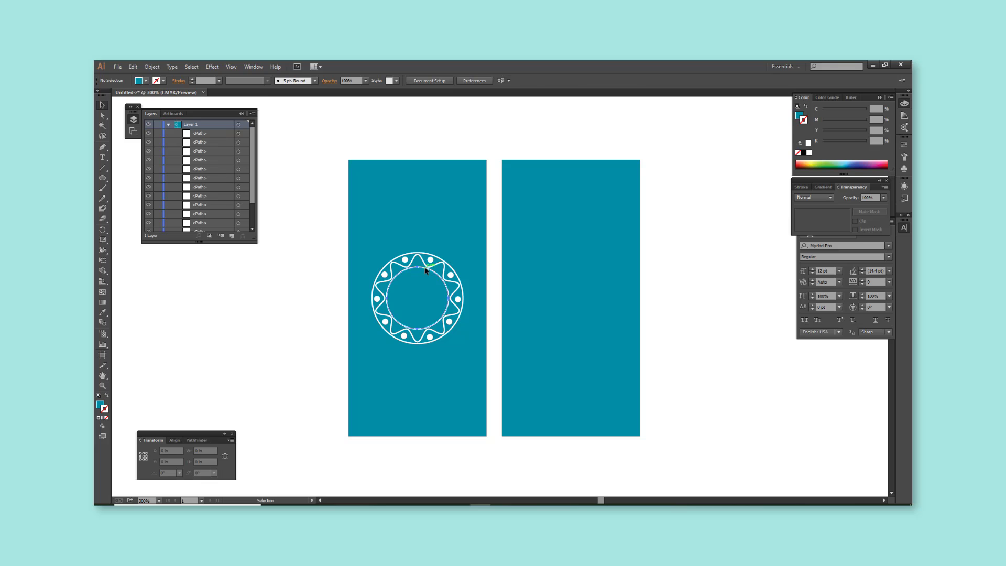
key(alt+o)
key(Down)
key(Down)
key(Down)
key(Return)
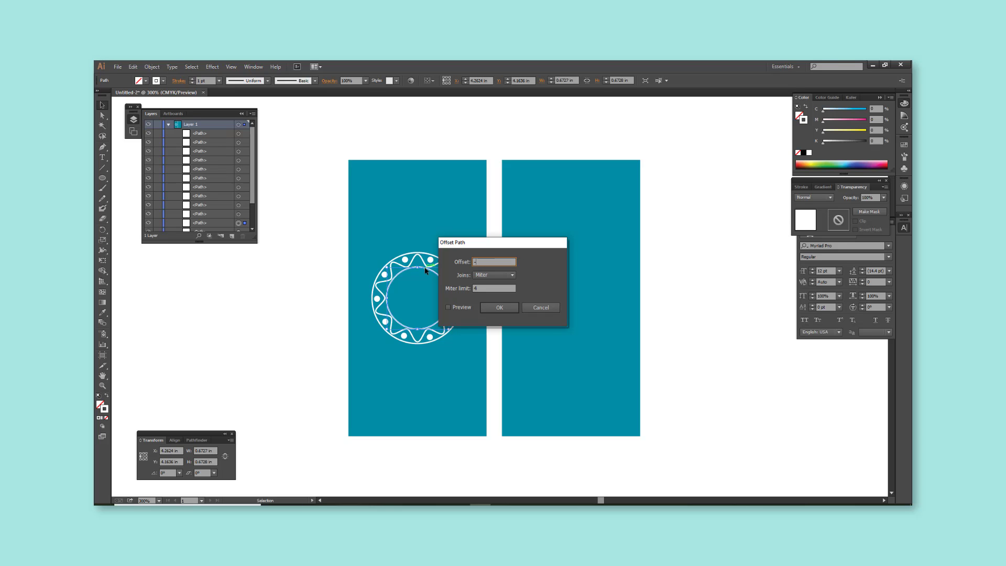
Apply the offset to create an inset circle in the mandala centre.
key(Return)
click(304, 342)
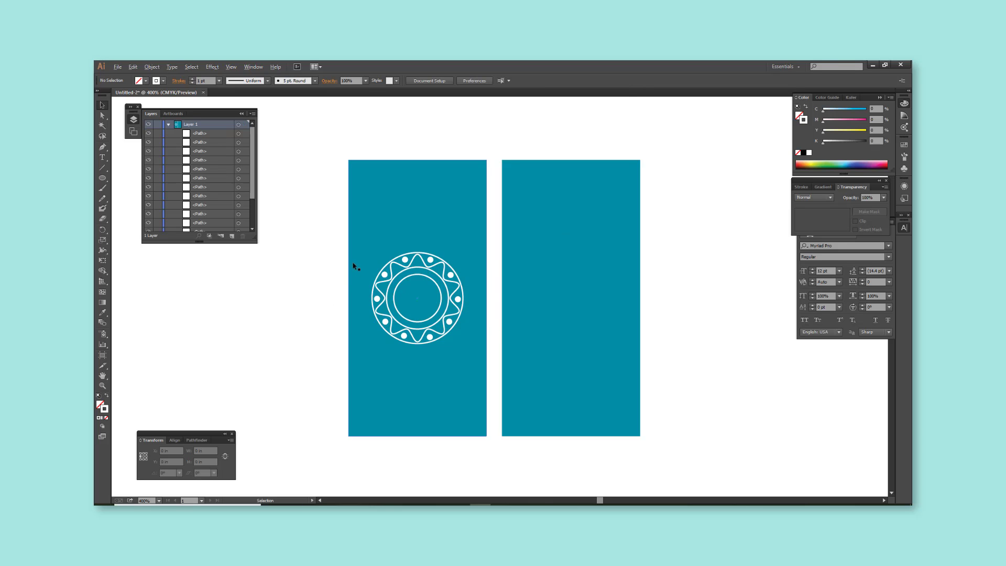
scroll(354, 267, up, 1)
Draw a short spoke line from the centre with a small dot at its outer end.
key(backslash)
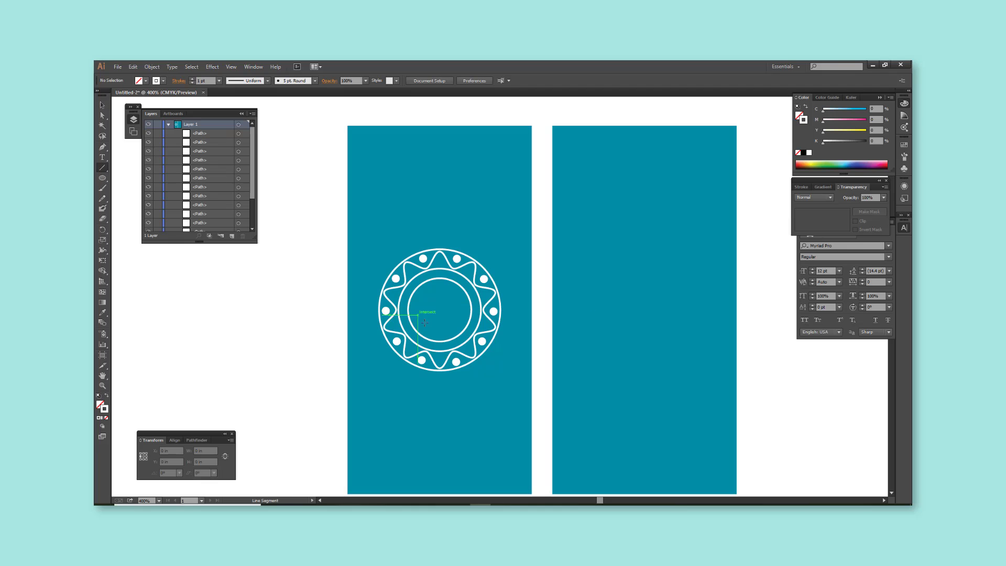
drag(438, 308, 472, 315)
key(v)
scroll(452, 313, up, 1)
click(102, 178)
scroll(464, 309, up, 1)
click(183, 322)
mouse_move(416, 300)
mouse_down()
mouse_move(474, 314)
mouse_move(476, 282)
mouse_up()
Rotate-copy the dot-tipped spoke around the centre, repeating with Ctrl+D to form a starburst.
key(r)
click(419, 308)
key(ctrl+d)
key(ctrl+d)
key(ctrl+d)
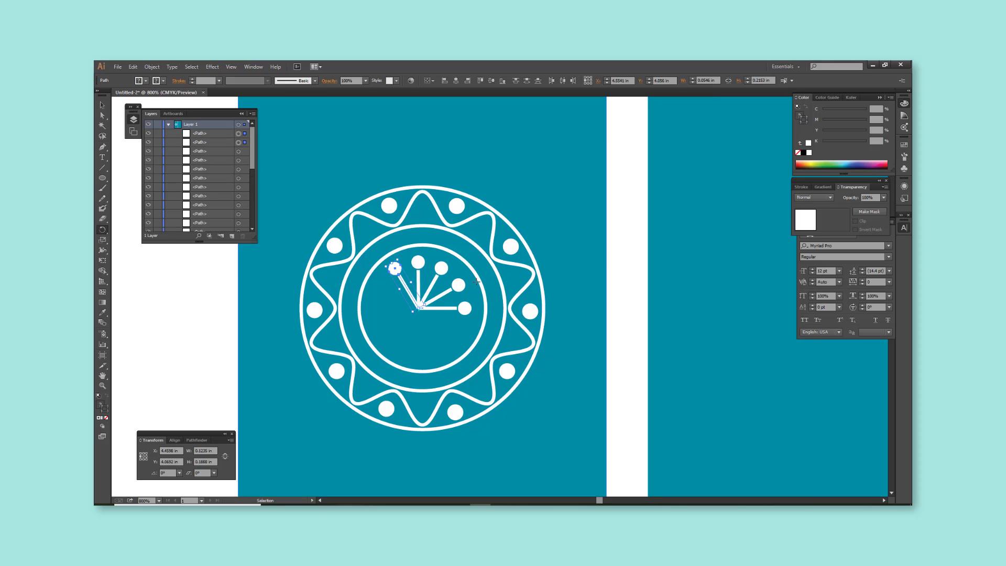
key(ctrl+d)
key(ctrl+d)
key(ctrl+d)
key(ctrl+d)
key(ctrl+d)
key(ctrl+shift+a)
key(v)
key(ctrl+minus)
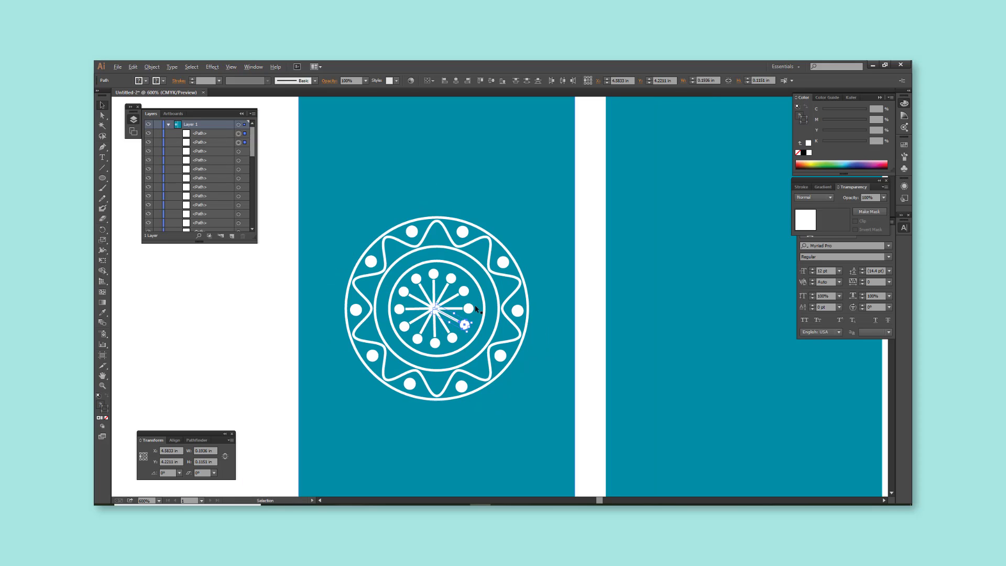
key(ctrl+minus)
key(ctrl+minus)
Draw a small hang-hole circle near the top of the left tag, white fill with black outline.
drag(417, 314, 423, 204)
scroll(422, 205, up, 1)
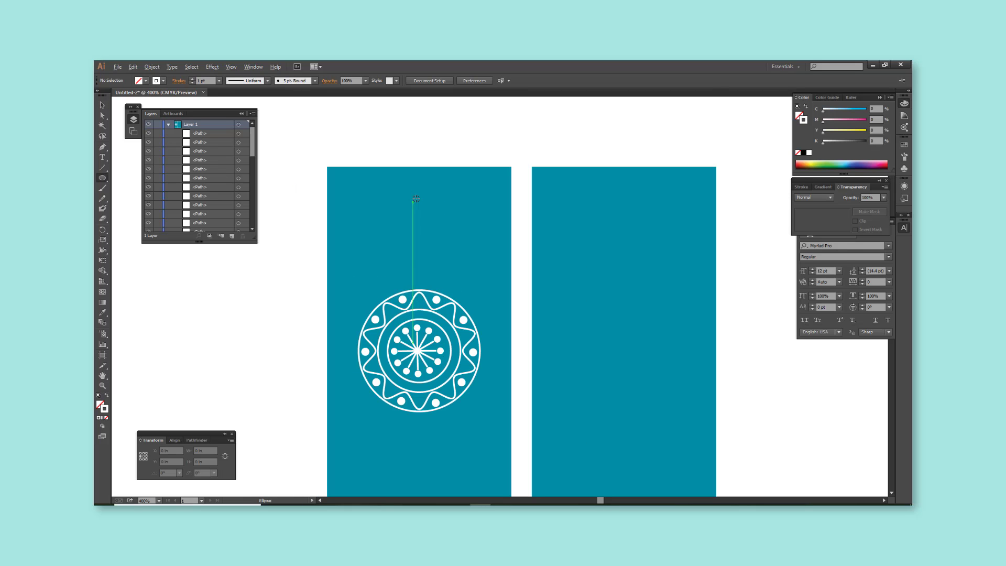
key(shift+x)
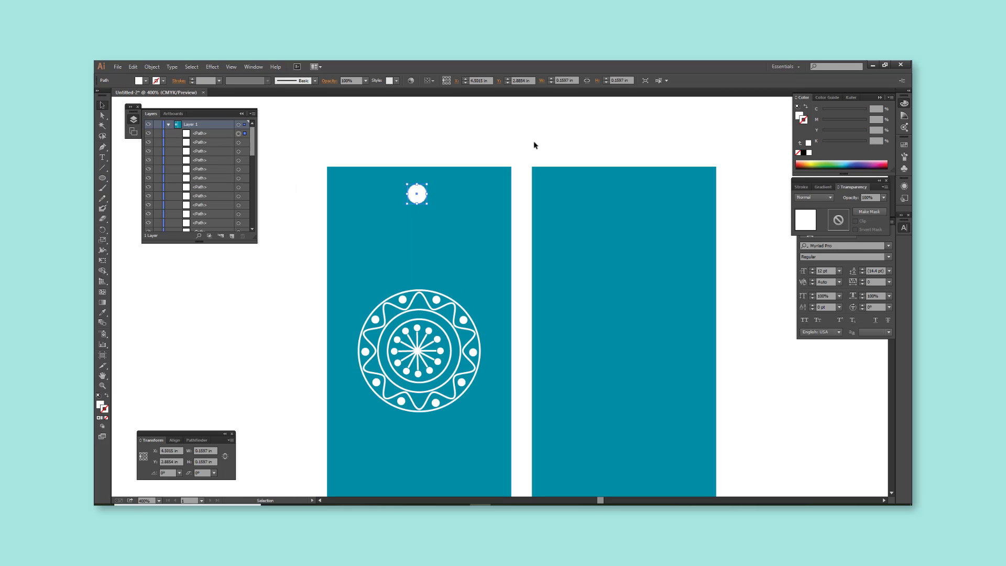
click(808, 146)
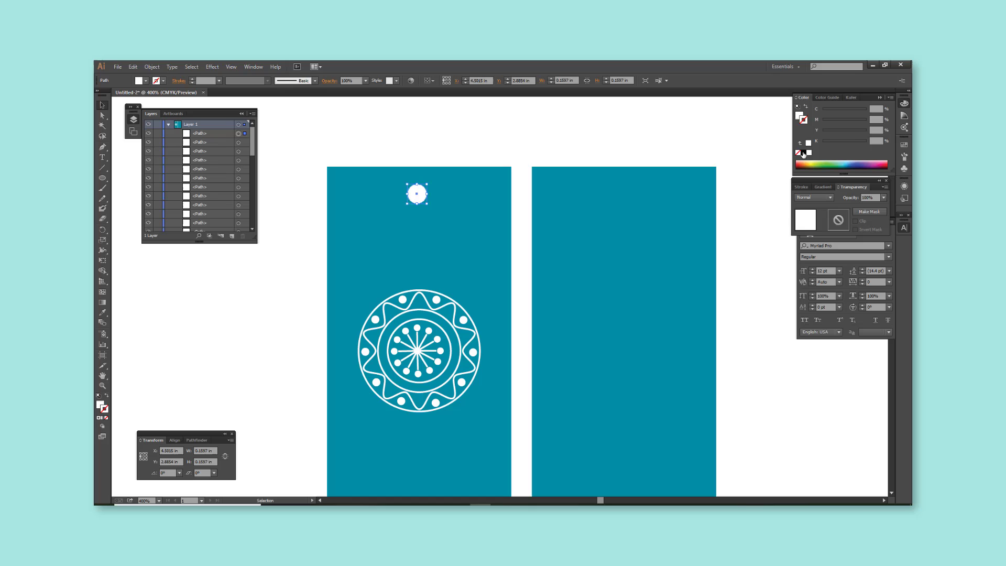
click(593, 135)
drag(416, 194, 594, 205)
key(ctrl+minus)
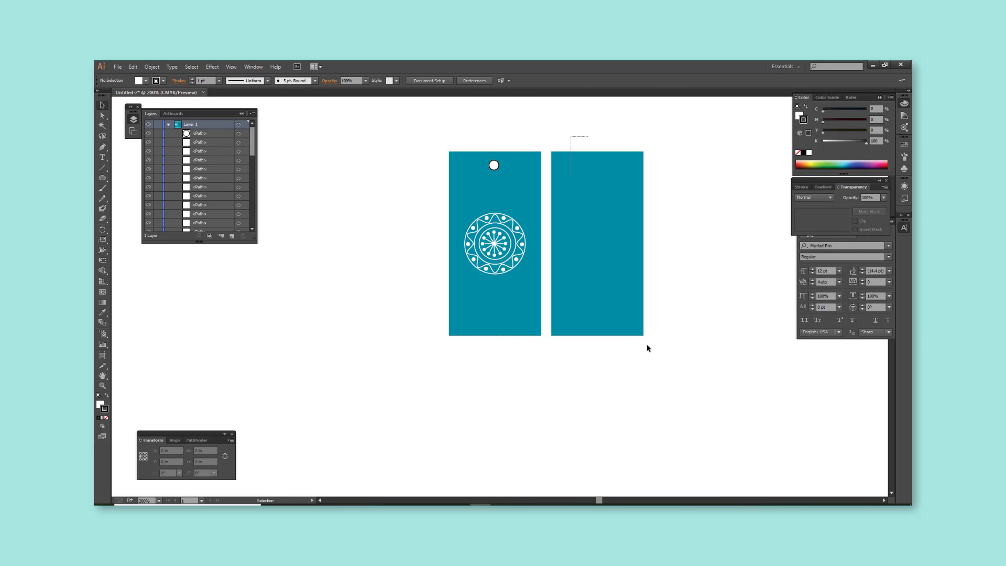
Delete the empty right rectangle and duplicate the finished left tag into its place.
click(556, 317)
key(p)
key(Delete)
key(v)
drag(388, 131, 582, 371)
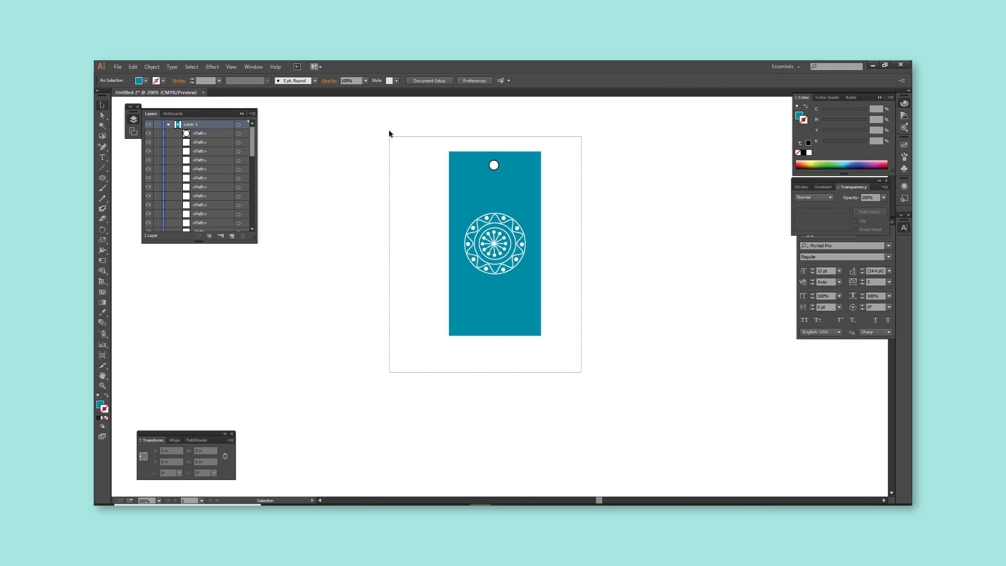
drag(496, 247, 598, 247)
click(602, 352)
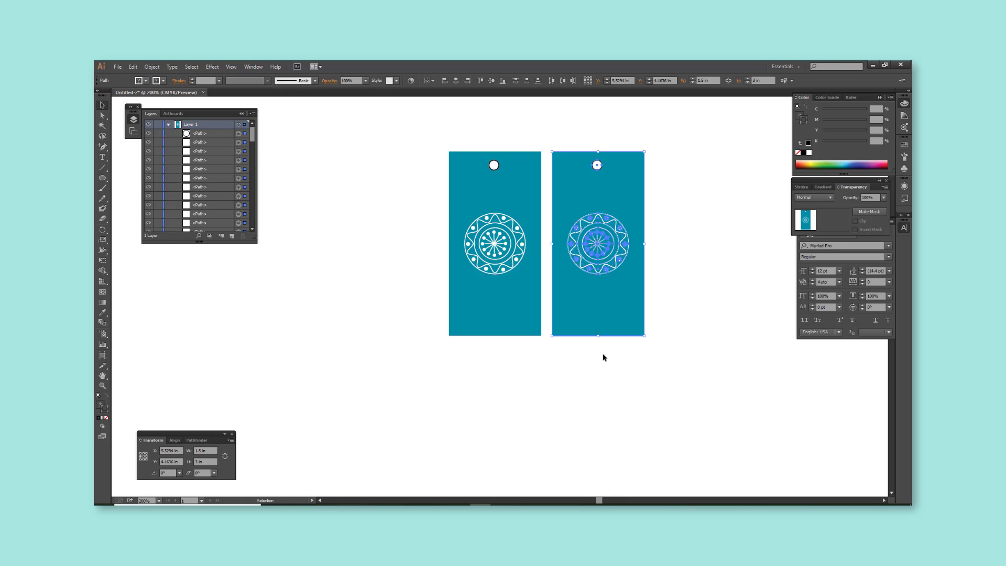
drag(599, 314, 597, 317)
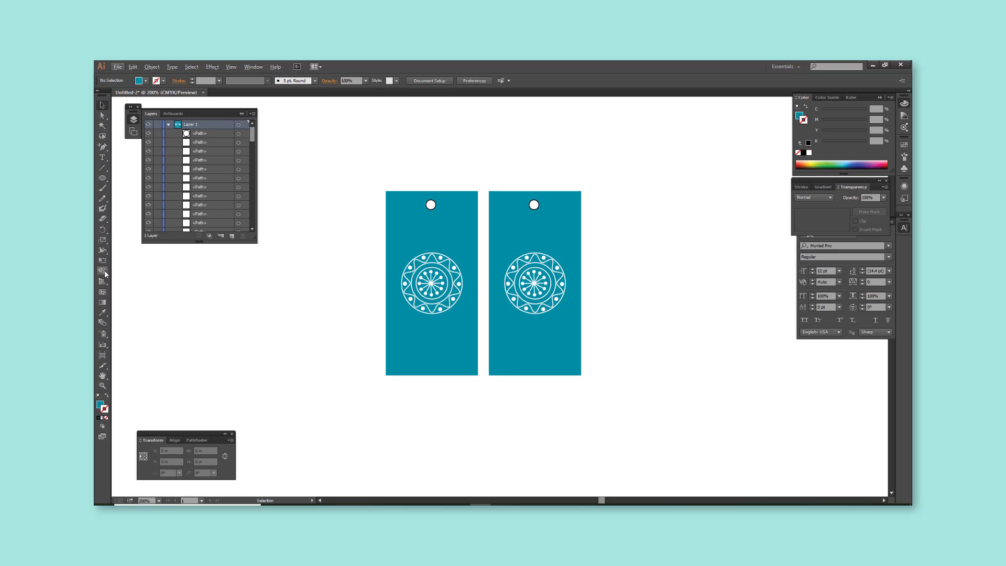
Draw a Pencil string looping through the left hole and copy it onto the right tag's hole.
click(102, 198)
mouse_move(453, 126)
mouse_down()
mouse_move(427, 126)
mouse_move(474, 124)
mouse_up()
key(v)
click(576, 171)
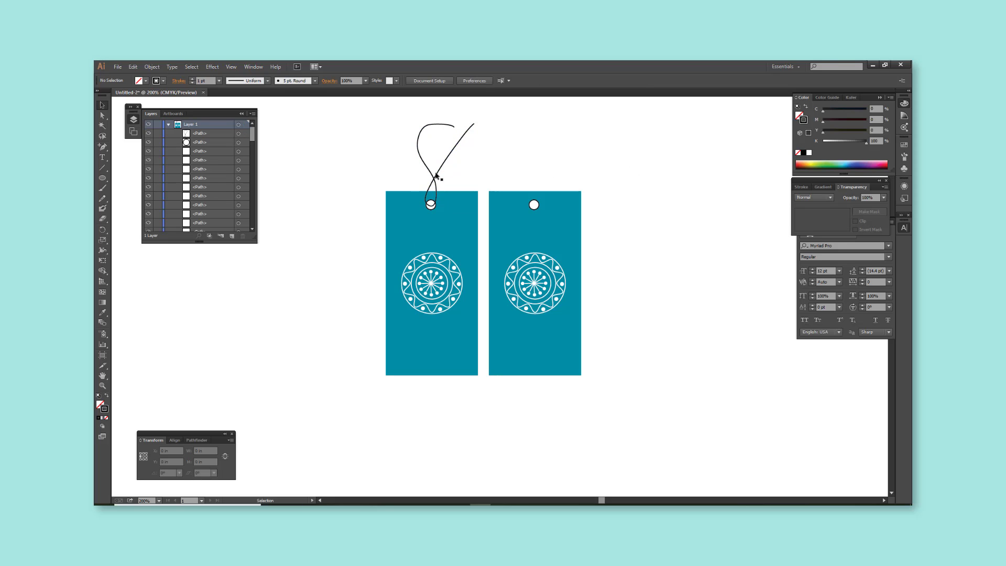
drag(445, 162, 550, 162)
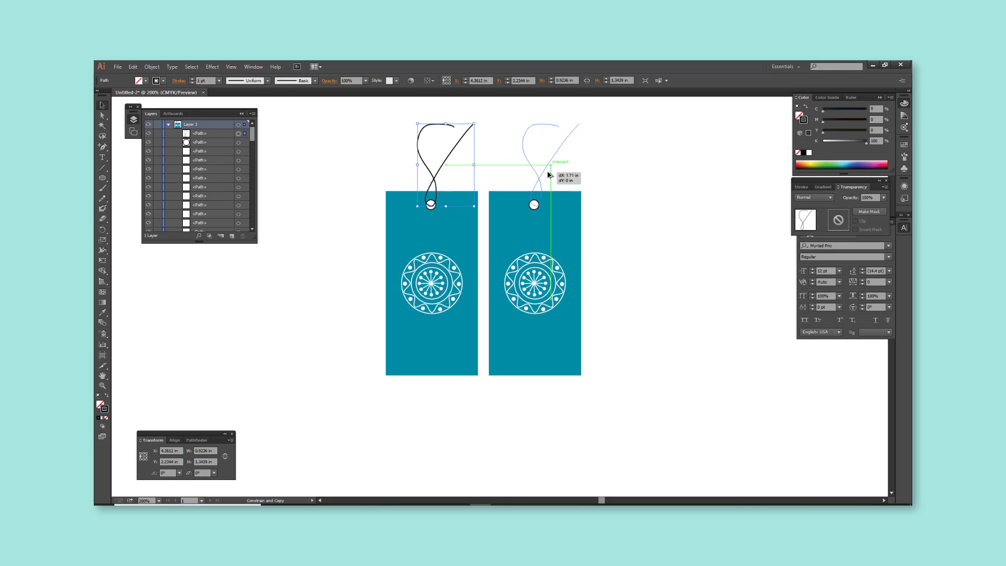
click(619, 186)
key(Tab)
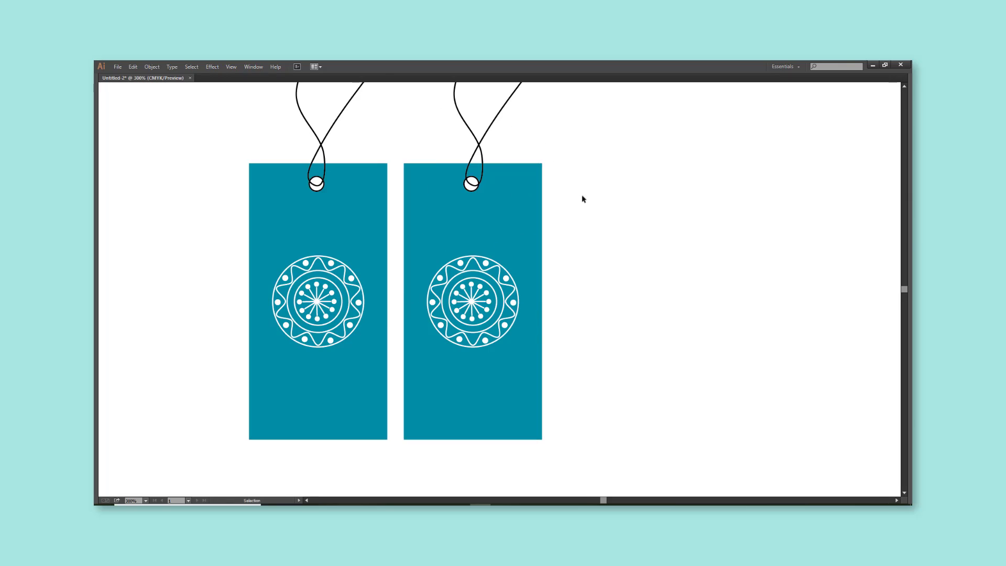
drag(582, 198, 622, 241)
key(Tab)
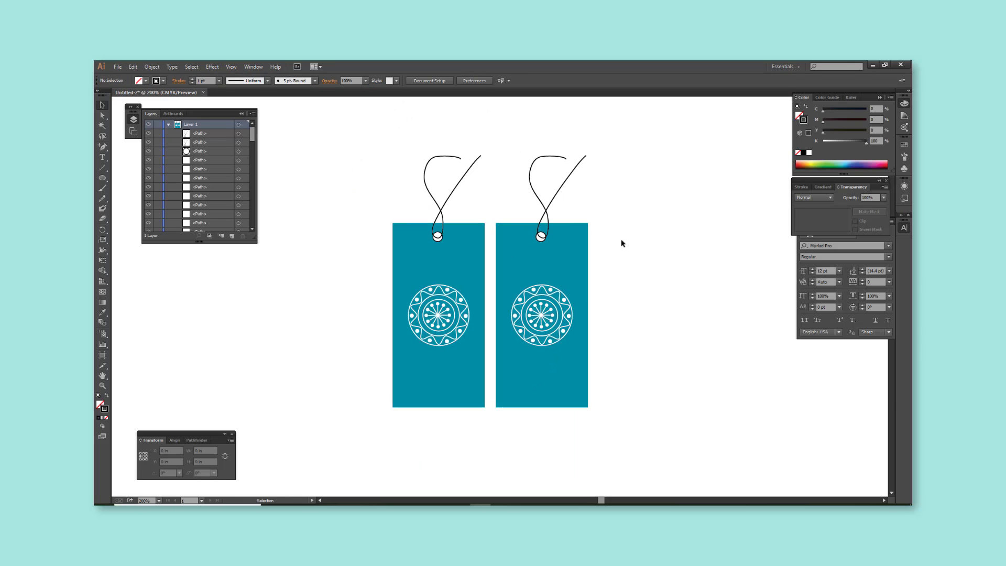